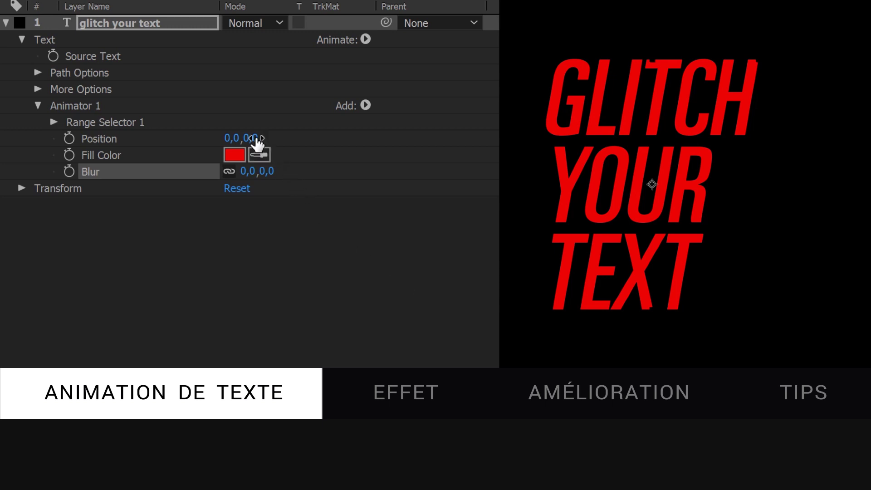
# - Set Animator 1's vertical Position to 300 and try out Range Selector 1's Start value to preview the animation
pyautogui.click(253, 137)
pyautogui.write('300')
pyautogui.press('Return')
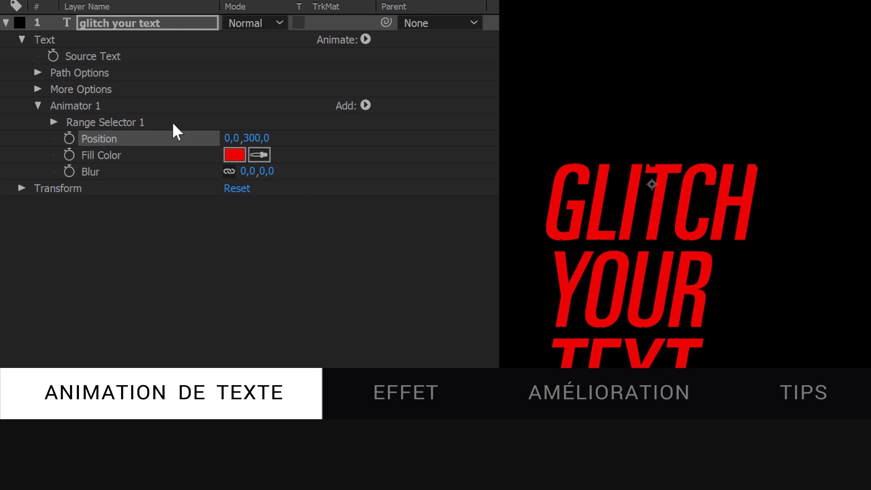
pyautogui.click(52, 122)
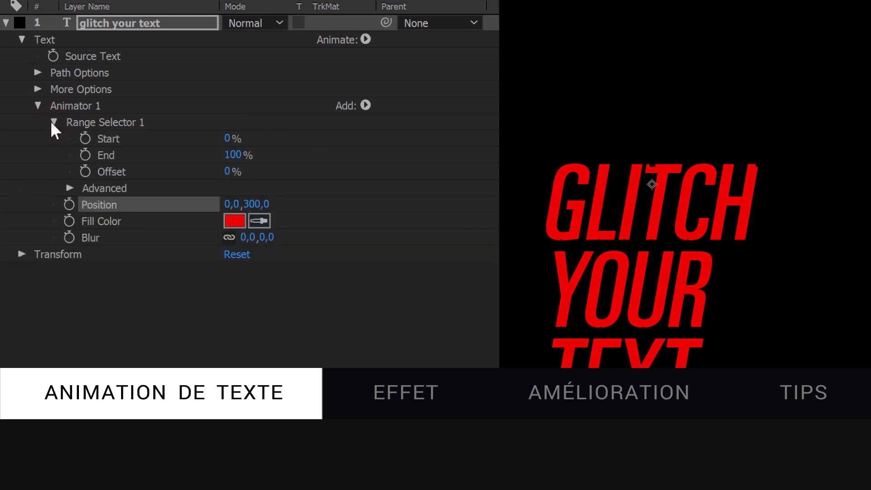
pyautogui.moveTo(229, 139); pyautogui.dragTo(271, 140)
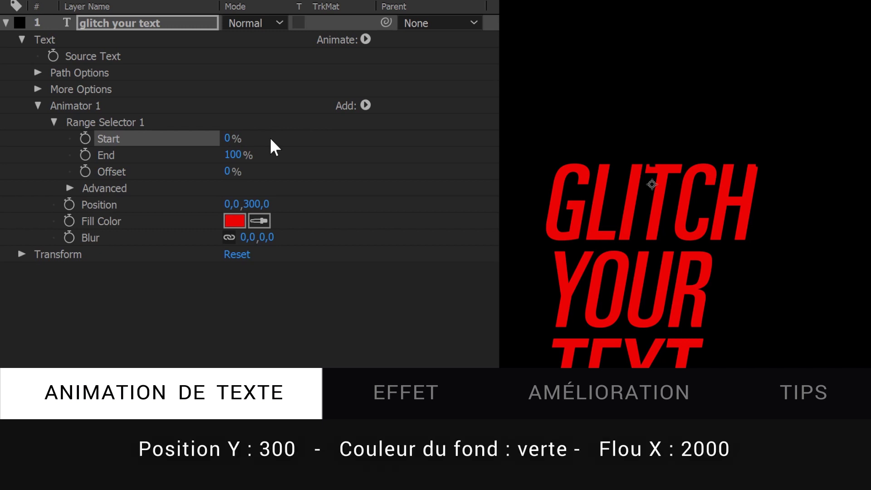
# - Change Animator 1's Fill Color to green
pyautogui.click(235, 220)
pyautogui.click(225, 216)
pyautogui.click(227, 209)
pyautogui.click(166, 101)
pyautogui.click(378, 68)
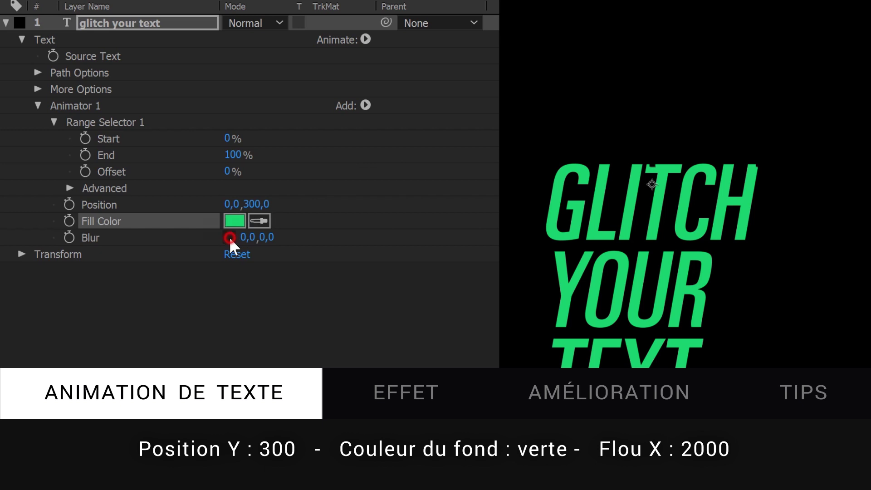
# - Unlink Animator 1's Blur dimensions and set the horizontal blur to 2000, leaving the vertical blur at 0
pyautogui.click(245, 237)
pyautogui.write('2000')
pyautogui.press('Return')
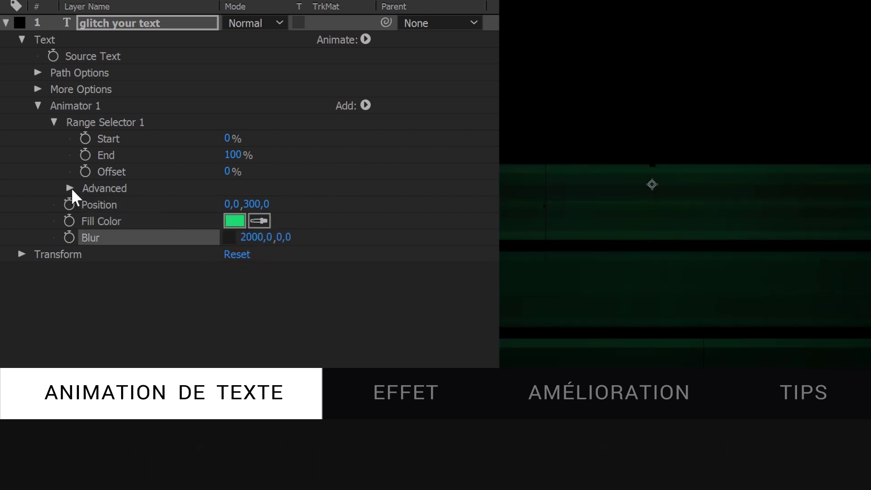
# - In Range Selector 1's advanced settings, set Shape to Ramp Up, Ease High and Ease Low to 100%, and Randomize Order to On
pyautogui.click(71, 187)
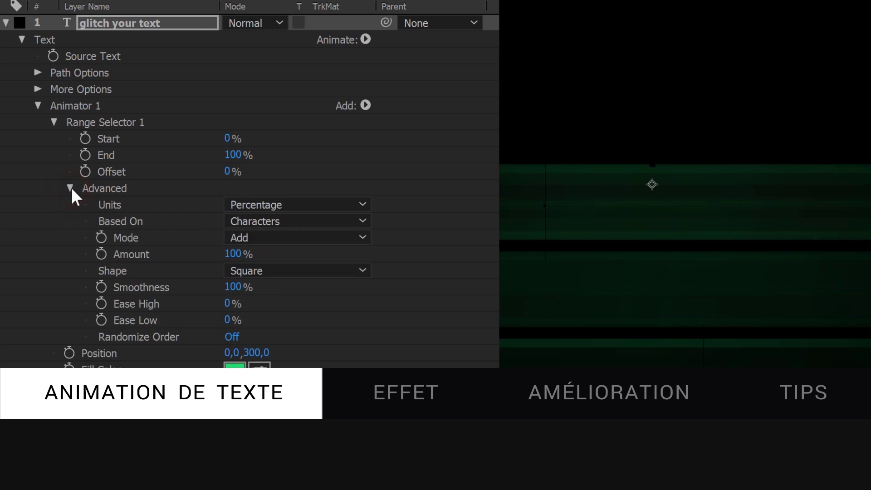
pyautogui.click(320, 272)
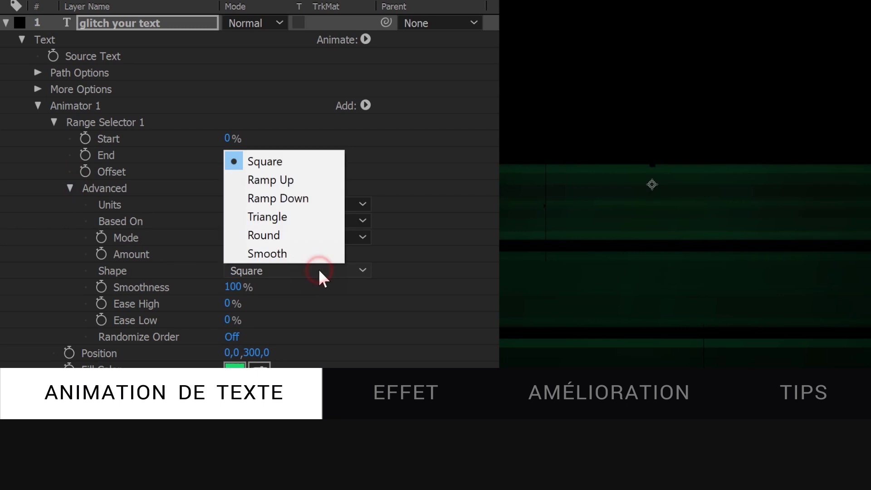
pyautogui.click(283, 181)
pyautogui.moveTo(231, 288); pyautogui.dragTo(358, 286)
pyautogui.moveTo(230, 302); pyautogui.dragTo(408, 301)
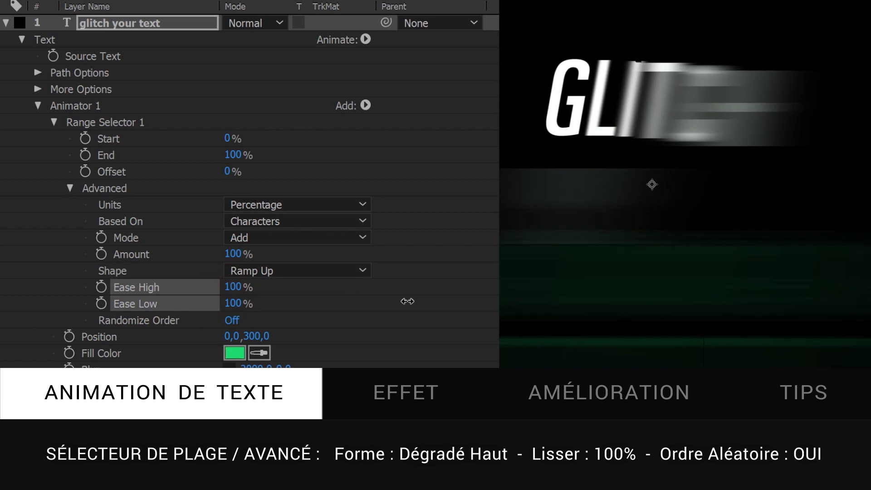
pyautogui.click(232, 321)
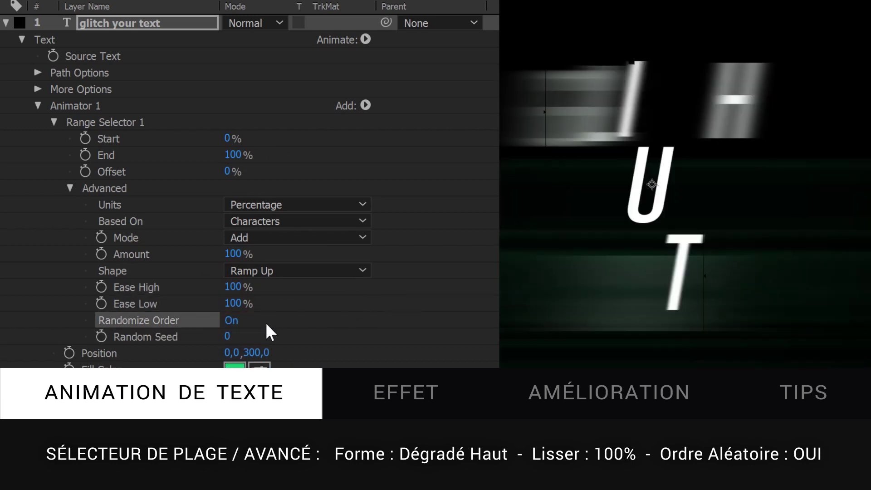
# - Keyframe Range Selector 1's Offset from a negative value at the start of the timeline to 100% near its end
pyautogui.click(69, 187)
pyautogui.click(84, 173)
pyautogui.moveTo(229, 172); pyautogui.dragTo(105, 176)
pyautogui.click(714, 3)
pyautogui.moveTo(247, 171); pyautogui.dragTo(497, 186)
pyautogui.press('Home')
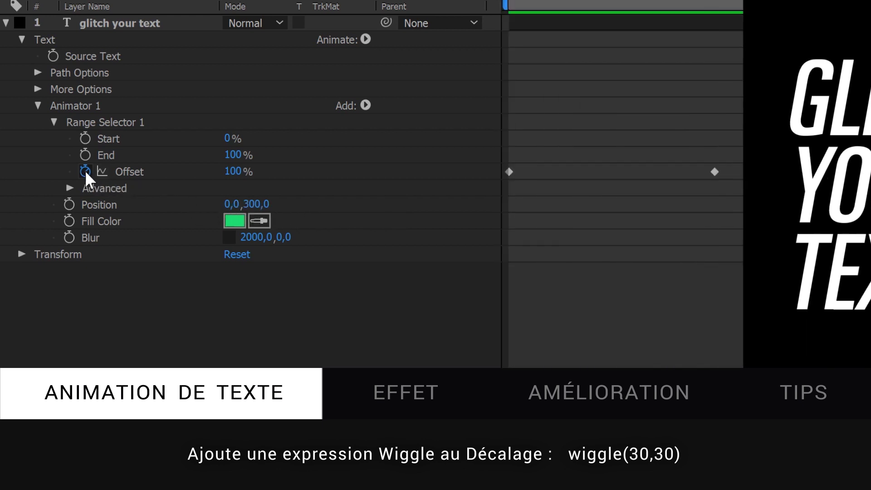
# - Add the expression wiggle(30,30) to Animator 1's Offset and play back the animation
pyautogui.keyDown('alt'); pyautogui.click(85, 171); pyautogui.keyUp('alt')
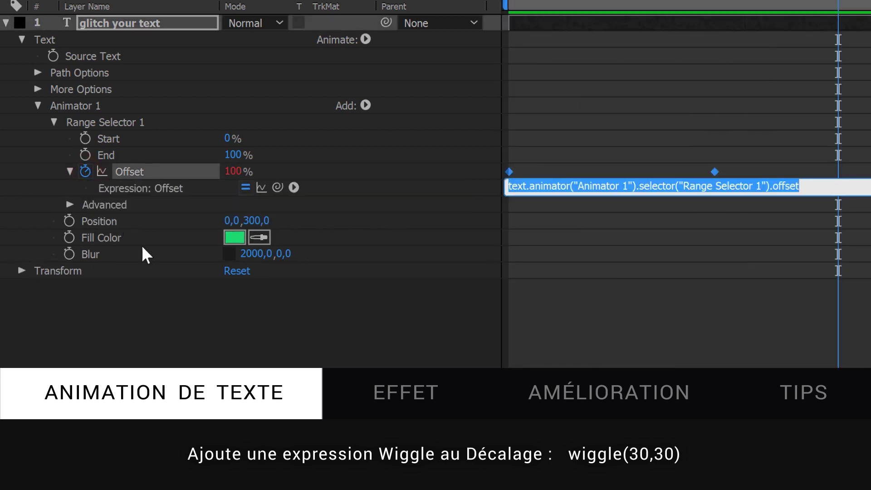
pyautogui.write('wiggle(30,30)')
pyautogui.click(171, 295)
pyautogui.press('space')
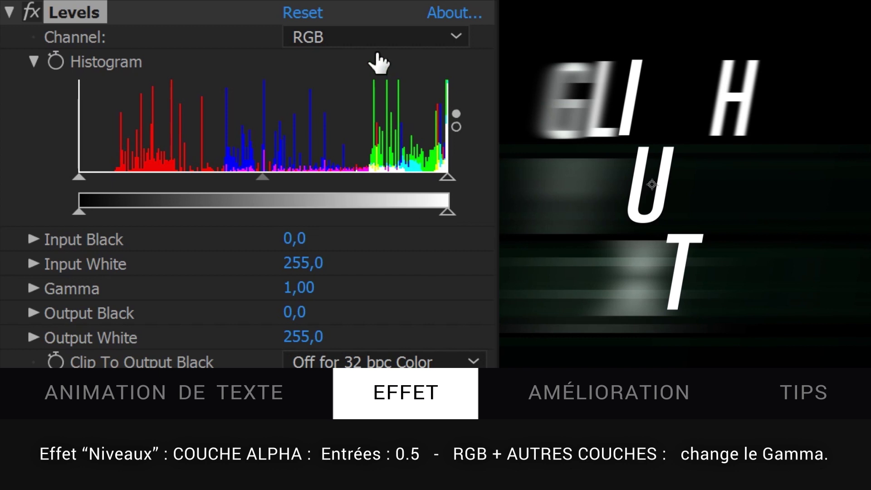
# - In the Levels effect's Alpha channel, set both Input Black and Input White to 0.5
pyautogui.click(358, 38)
pyautogui.click(352, 175)
pyautogui.click(293, 238)
pyautogui.write('.5')
pyautogui.press('Tab')
pyautogui.write('.5')
pyautogui.press('Return')
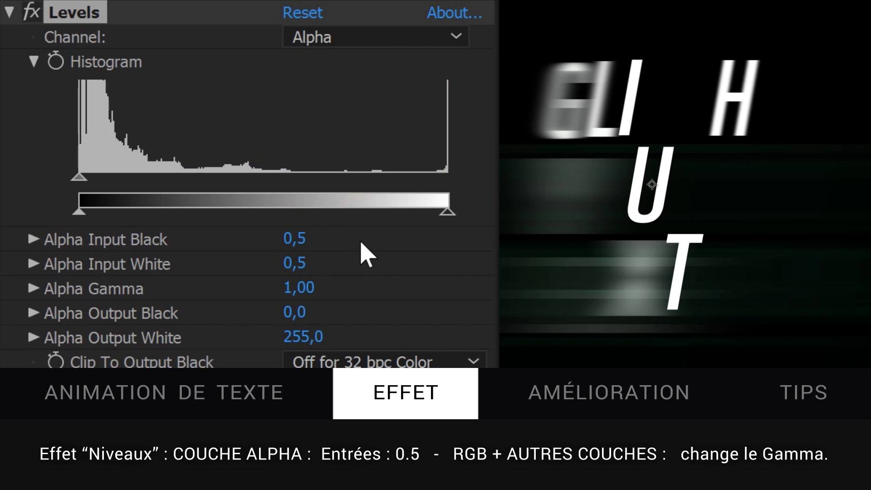
# - Strongly lower the Levels gamma for the RGB channel and reduce the Red channel's gamma to 0.00
pyautogui.click(355, 39)
pyautogui.click(351, 62)
pyautogui.moveTo(264, 177); pyautogui.dragTo(421, 184)
pyautogui.click(354, 38)
pyautogui.click(343, 93)
pyautogui.moveTo(263, 177); pyautogui.dragTo(446, 176)
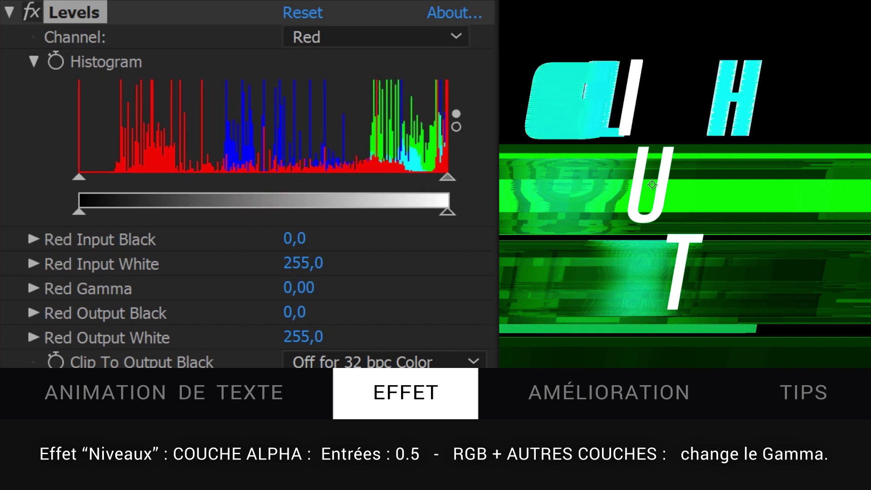
# - Raise the Levels gamma of the Blue channel to near its maximum and scrub the timeline to preview the glitch
pyautogui.click(352, 38)
pyautogui.click(352, 148)
pyautogui.moveTo(263, 178); pyautogui.dragTo(90, 181)
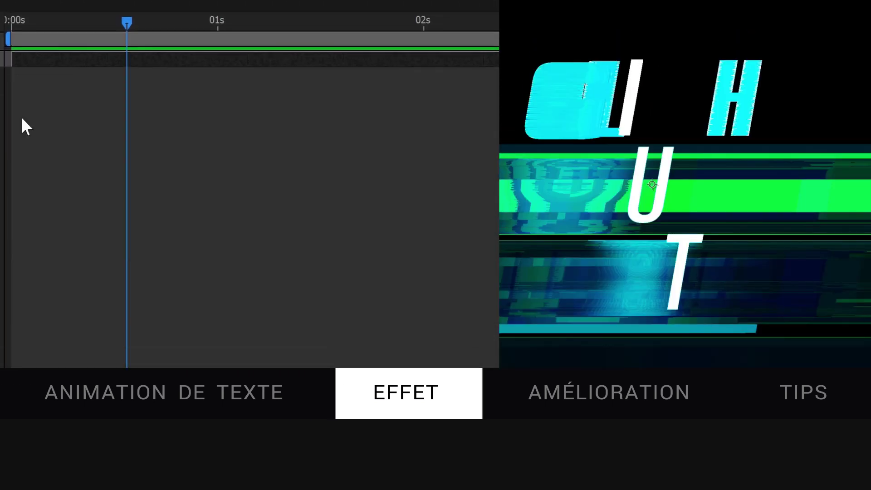
pyautogui.moveTo(128, 164); pyautogui.dragTo(86, 164)
# - Add a second animator for Opacity to the text layer and set its Opacity to 0%
pyautogui.press('Home')
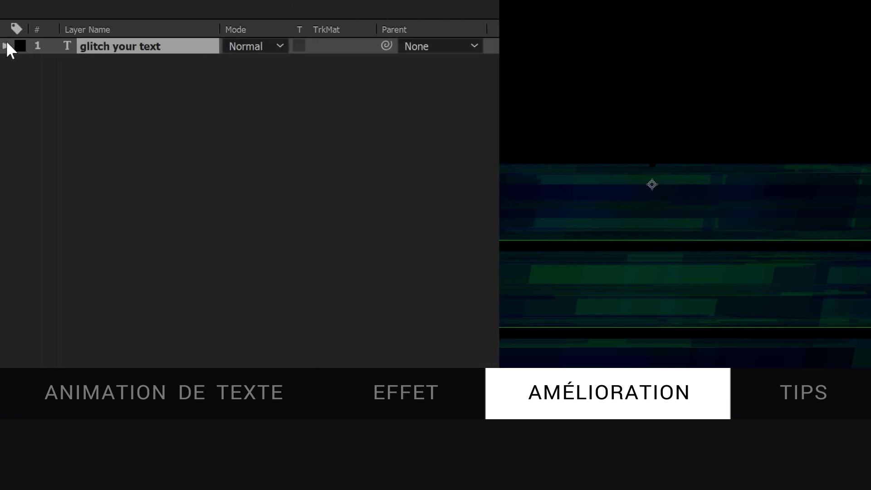
pyautogui.click(7, 46)
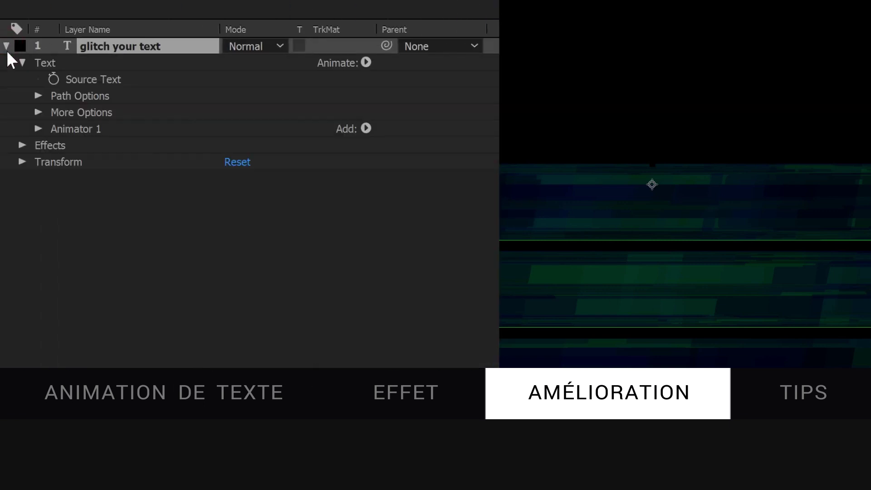
pyautogui.click(362, 62)
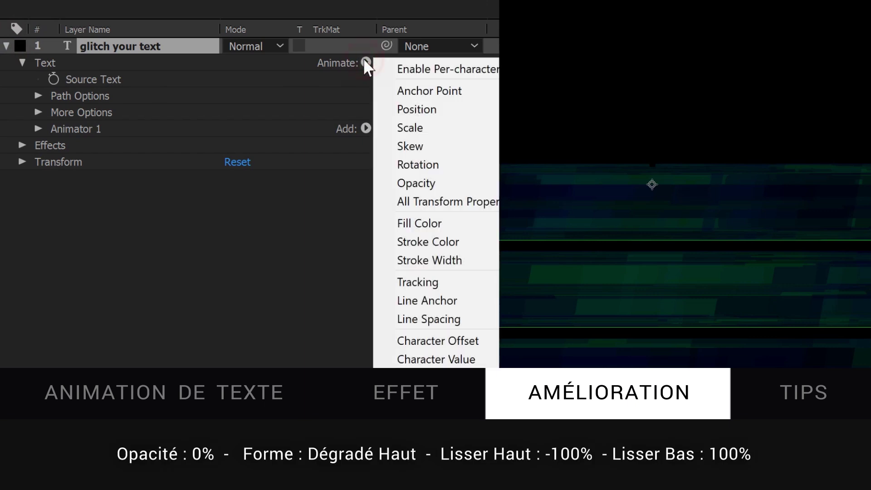
pyautogui.click(428, 185)
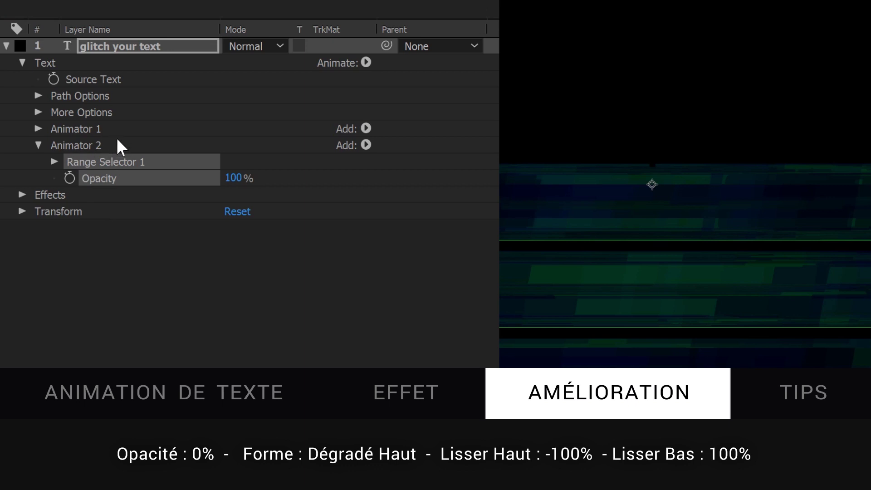
pyautogui.moveTo(234, 178); pyautogui.dragTo(18, 173)
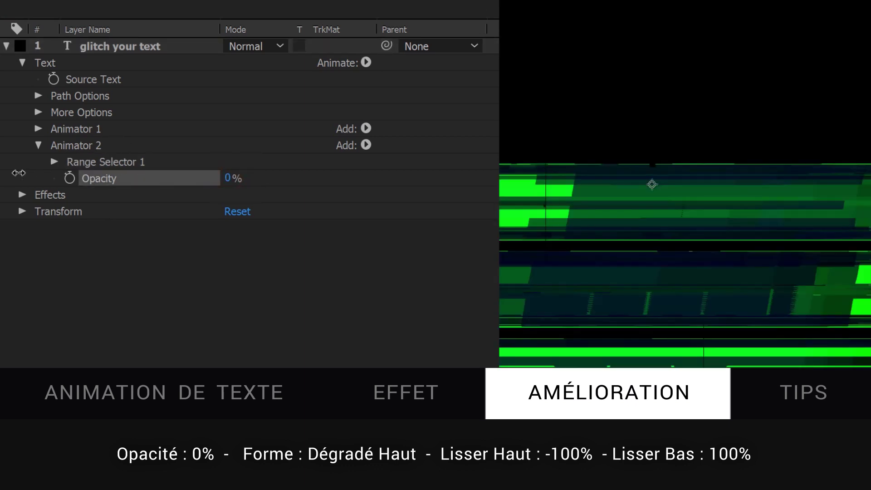
# - In Animator 2's advanced range selector settings, set Shape to Ramp Up, Ease High to -100% and Ease Low to 100%
pyautogui.click(53, 161)
pyautogui.click(70, 228)
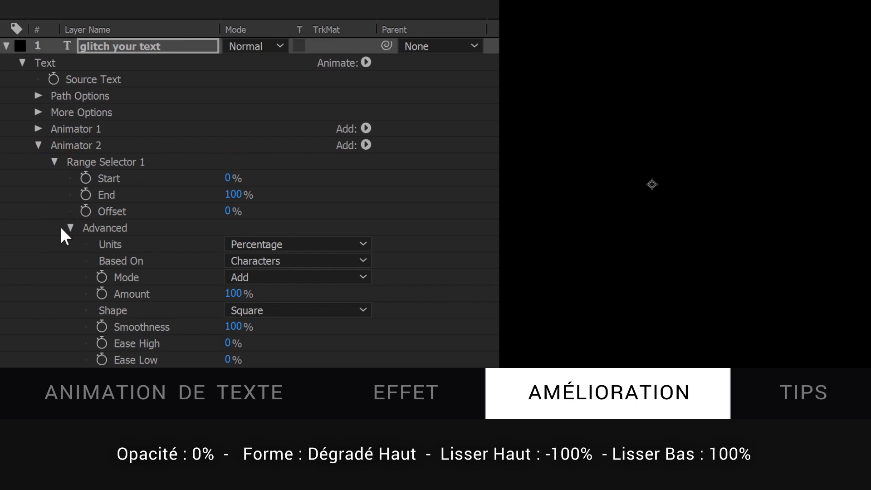
pyautogui.click(285, 309)
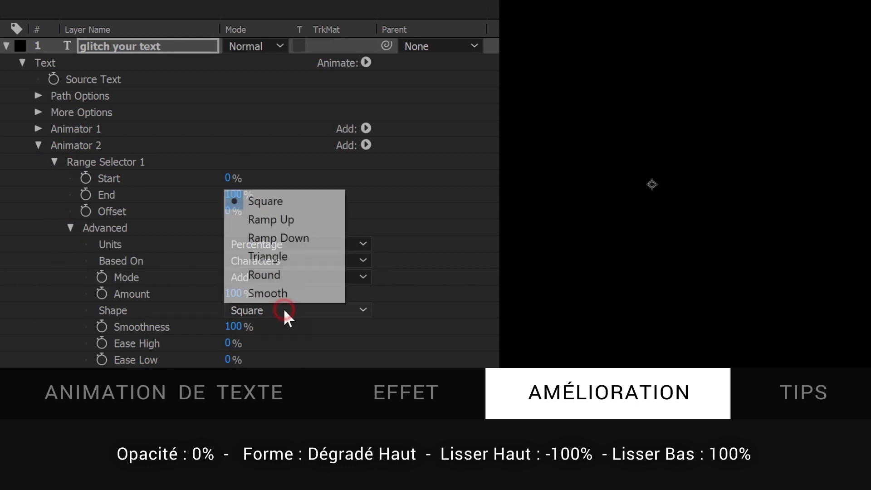
pyautogui.click(271, 219)
pyautogui.moveTo(227, 326); pyautogui.dragTo(39, 326)
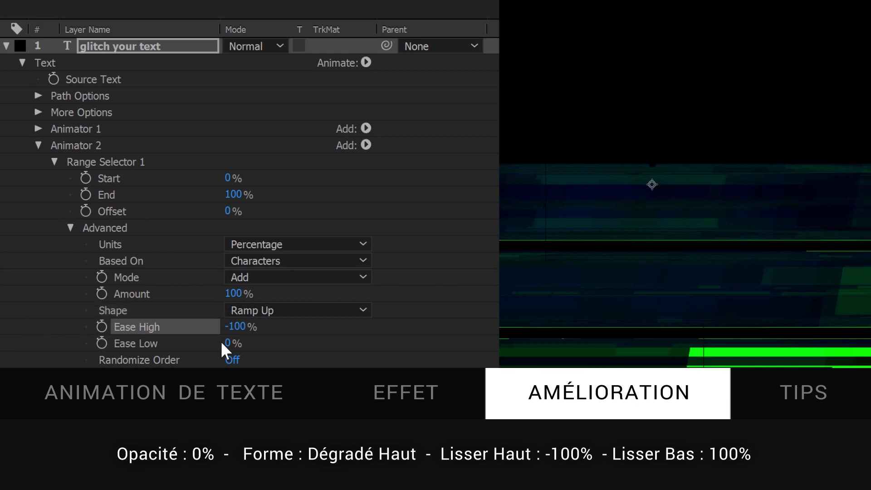
pyautogui.moveTo(227, 343); pyautogui.dragTo(384, 343)
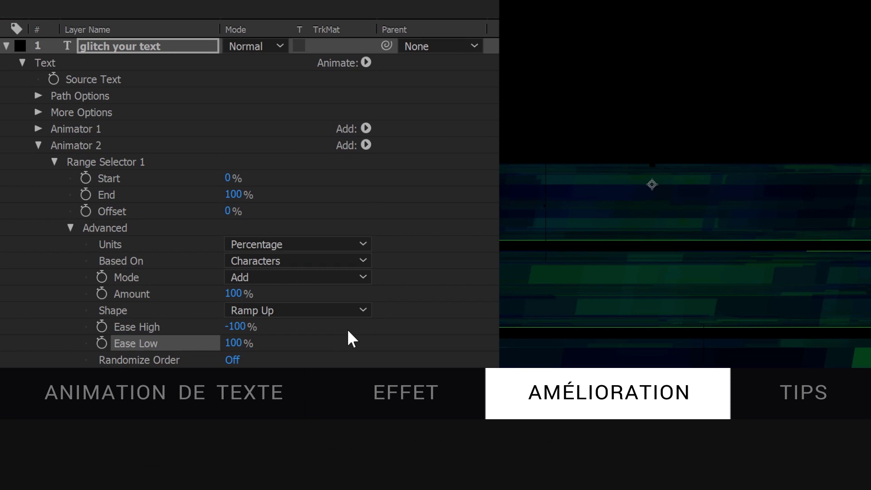
# - Link Animator 2's Offset to Animator 1's Offset with an expression
pyautogui.click(70, 229)
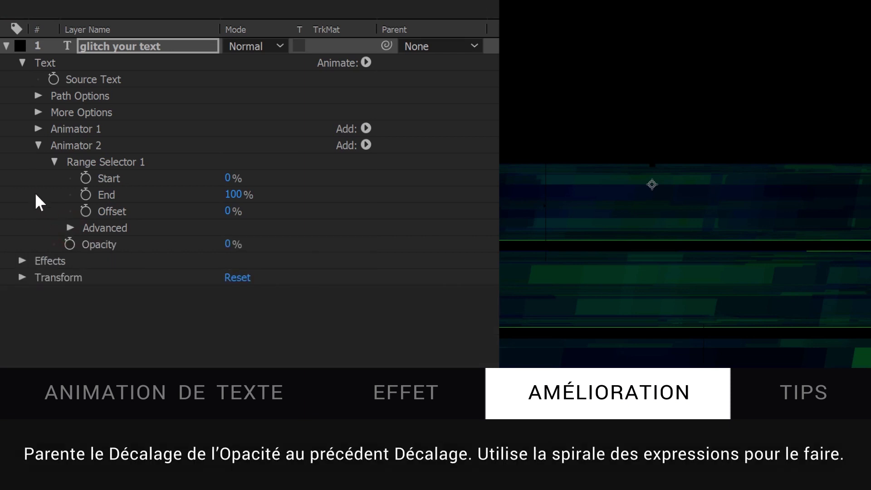
pyautogui.click(37, 129)
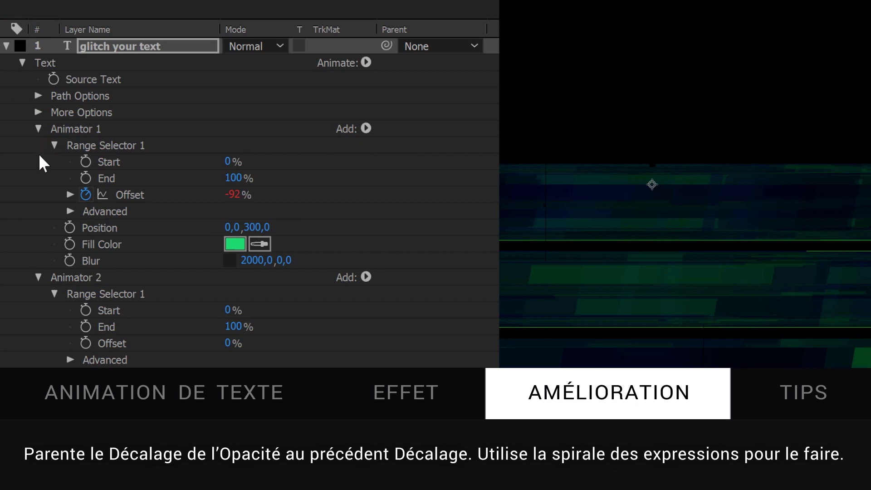
pyautogui.keyDown('alt'); pyautogui.click(84, 342); pyautogui.keyUp('alt')
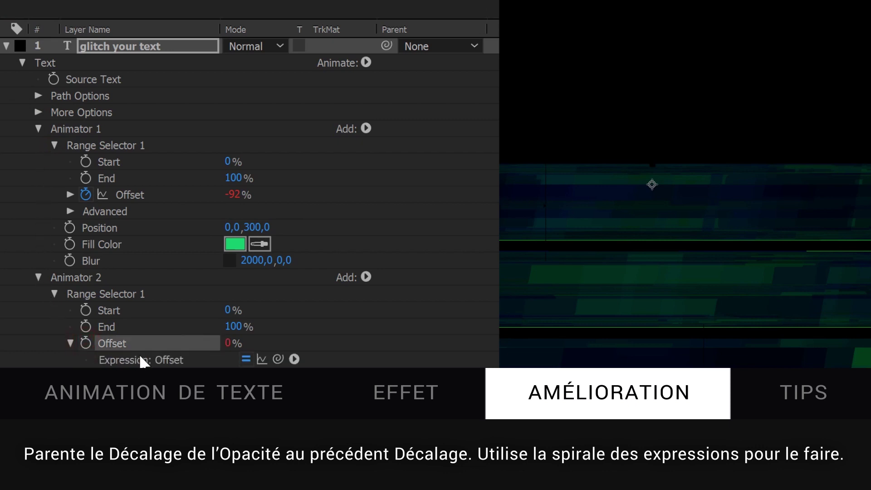
pyautogui.moveTo(278, 360); pyautogui.dragTo(135, 193)
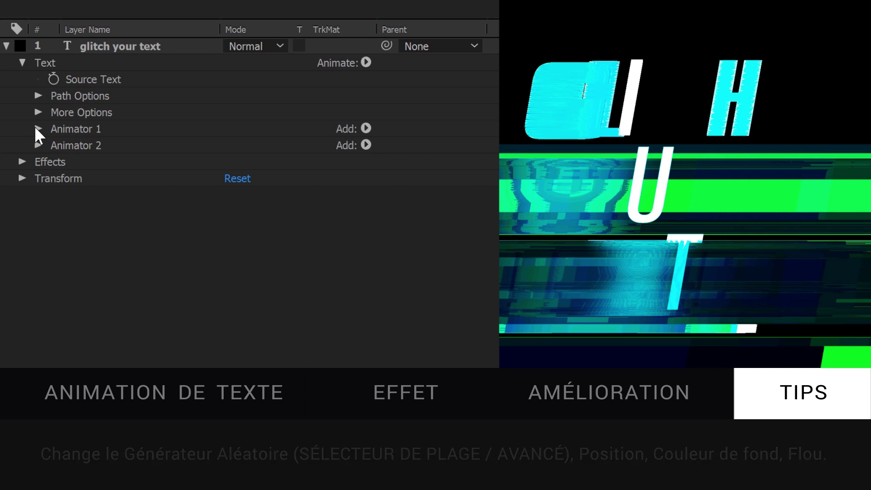
# - Set Animator 1's Random Seed to 22 and its vertical Position to 199
pyautogui.click(36, 129)
pyautogui.moveTo(228, 337); pyautogui.dragTo(271, 340)
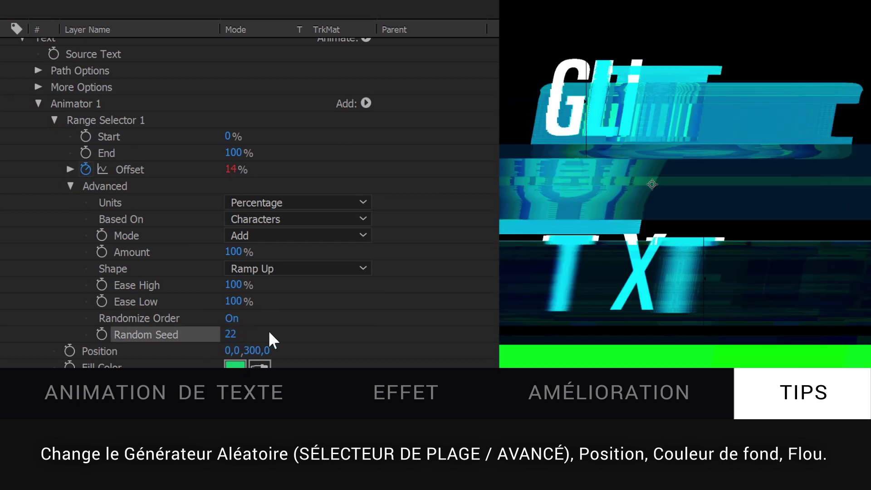
pyautogui.click(70, 186)
pyautogui.moveTo(259, 228); pyautogui.dragTo(117, 235)
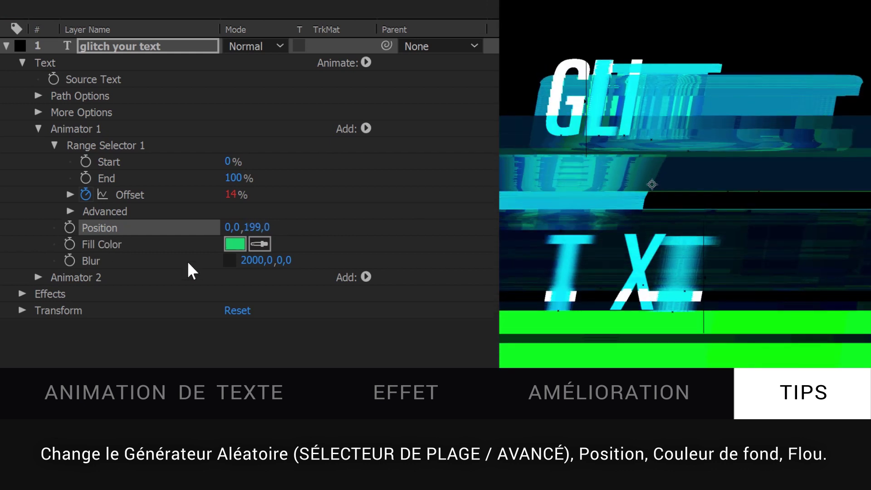
# - Pick a different Fill Color for Animator 1 and increase its Blur
pyautogui.click(234, 245)
pyautogui.moveTo(225, 234); pyautogui.dragTo(252, 116)
pyautogui.click(376, 89)
pyautogui.moveTo(272, 260); pyautogui.dragTo(316, 261)
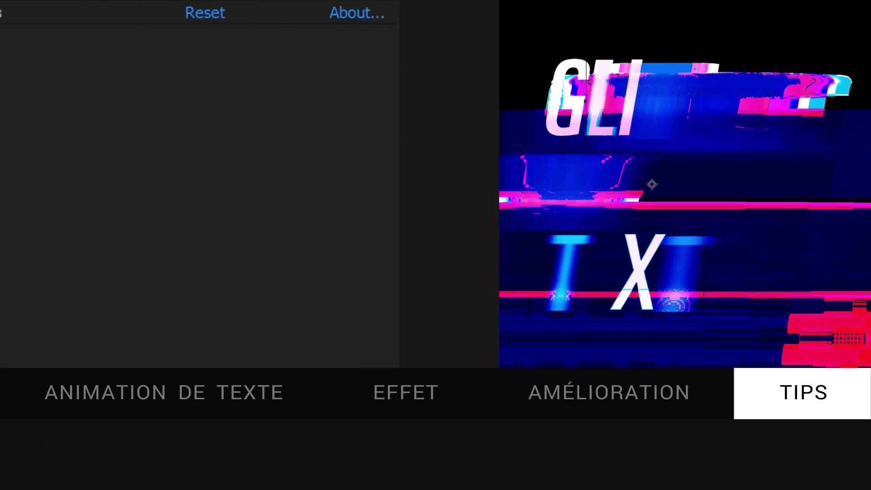
# - Readjust the RGB channel's gamma in the Levels effect
pyautogui.click(8, 14)
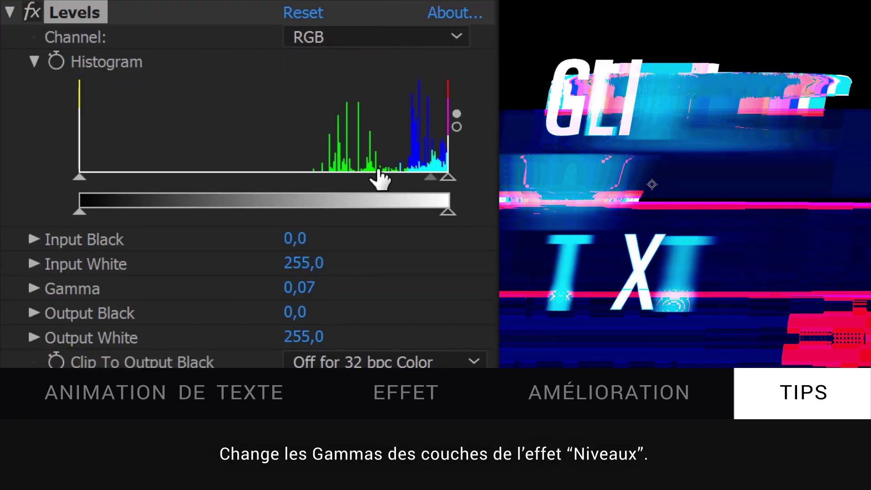
pyautogui.moveTo(380, 179); pyautogui.dragTo(431, 189)
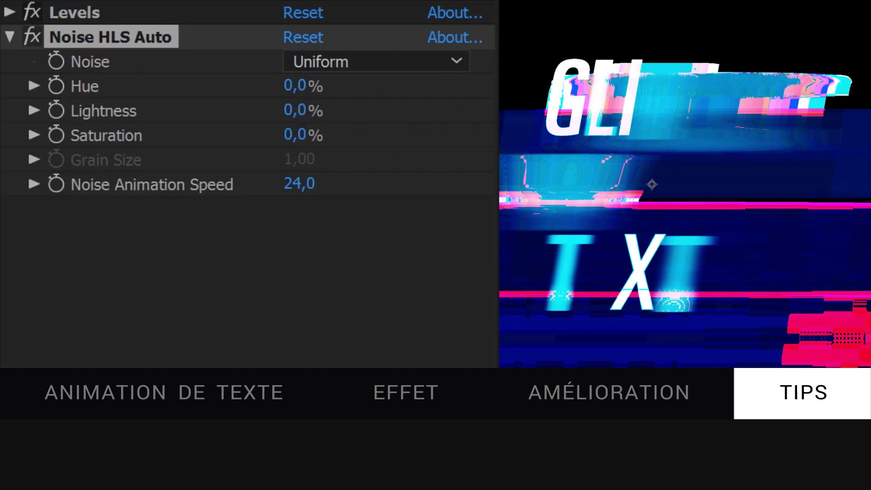
# - Set the Noise HLS Auto effect's noise to Squared and increase its Hue amount
pyautogui.click(349, 64)
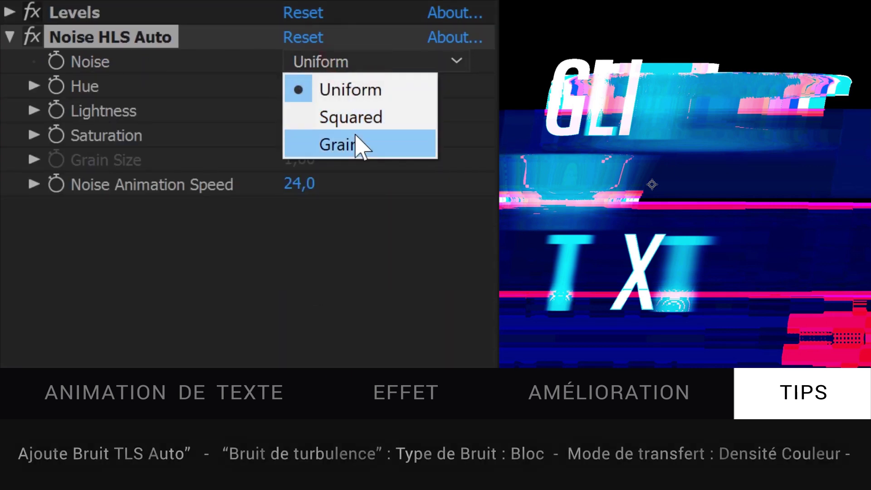
pyautogui.click(317, 116)
pyautogui.moveTo(313, 85); pyautogui.dragTo(333, 83)
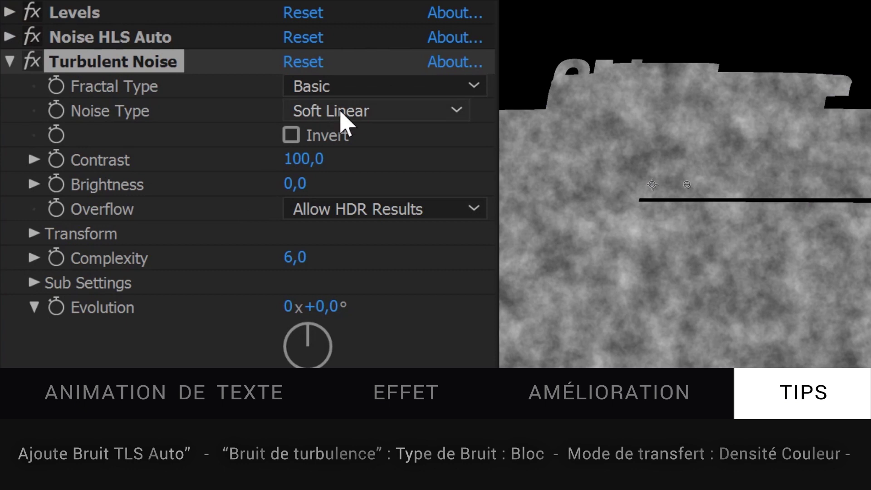
# - Set the Turbulent Noise effect's Noise Type to Block
pyautogui.click(346, 116)
pyautogui.click(350, 142)
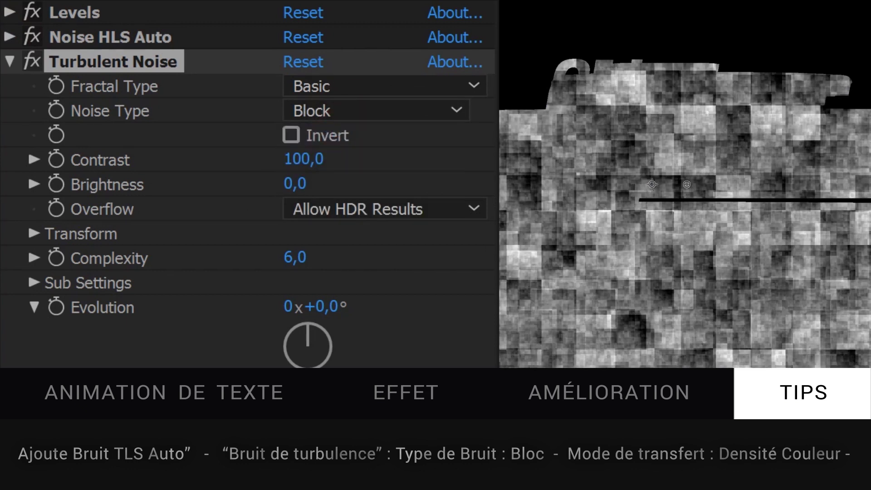